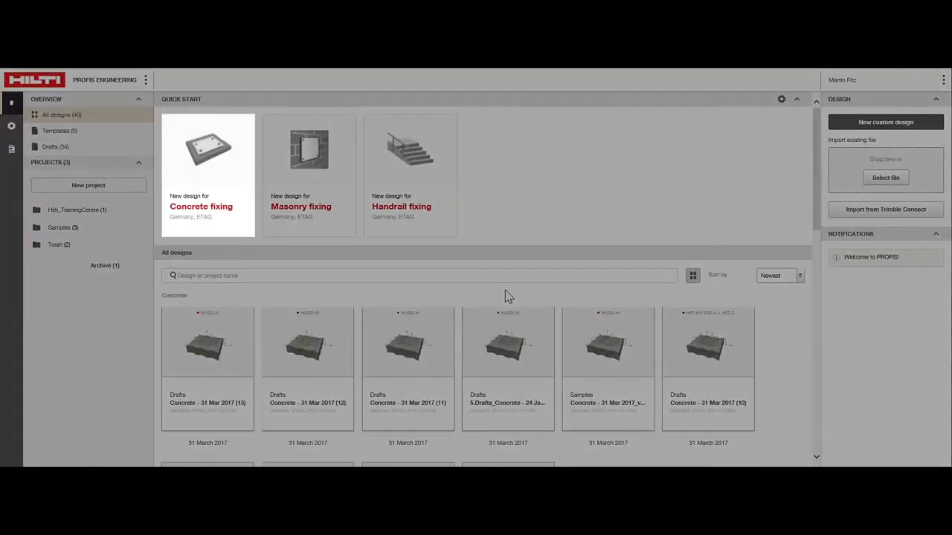
Start a new concrete fixing design and select C25/30 as the predefined strength of the base material.
click(241, 195)
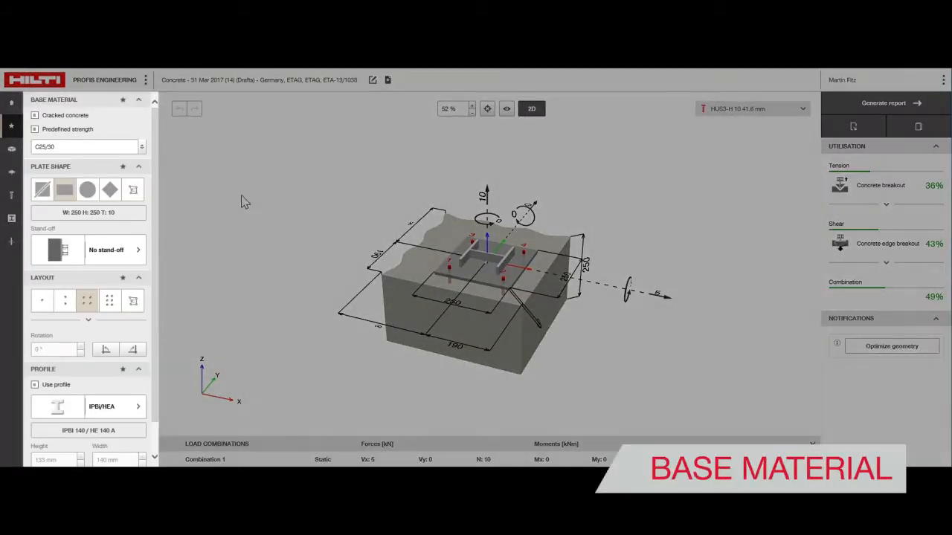
click(12, 151)
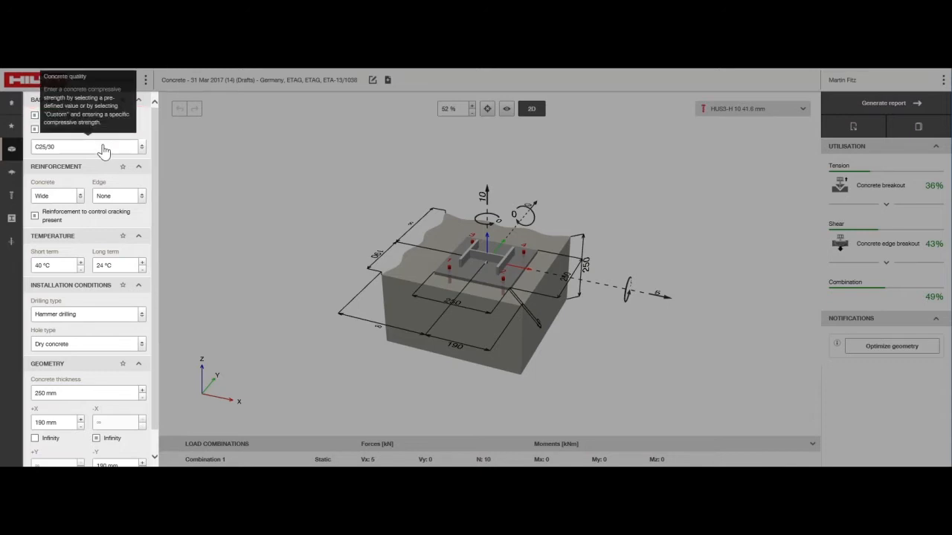
click(103, 148)
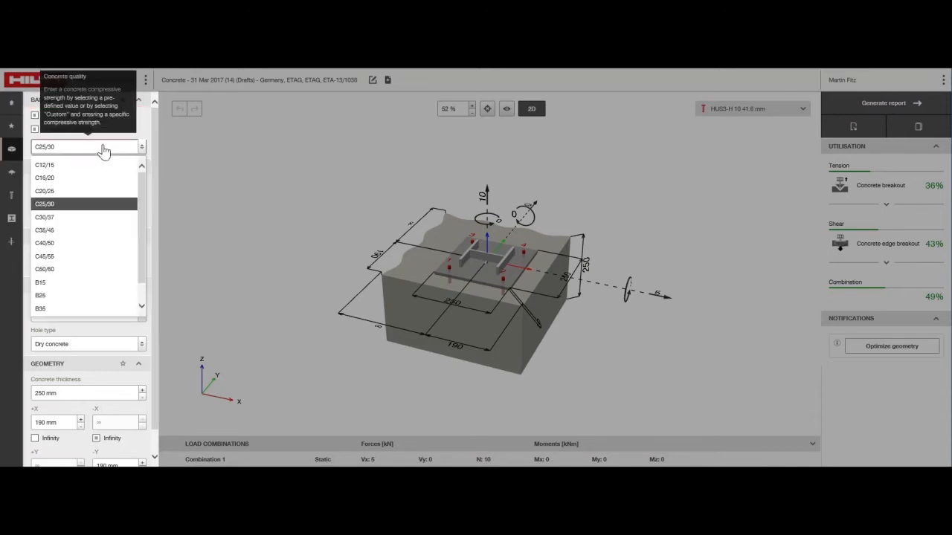
click(121, 211)
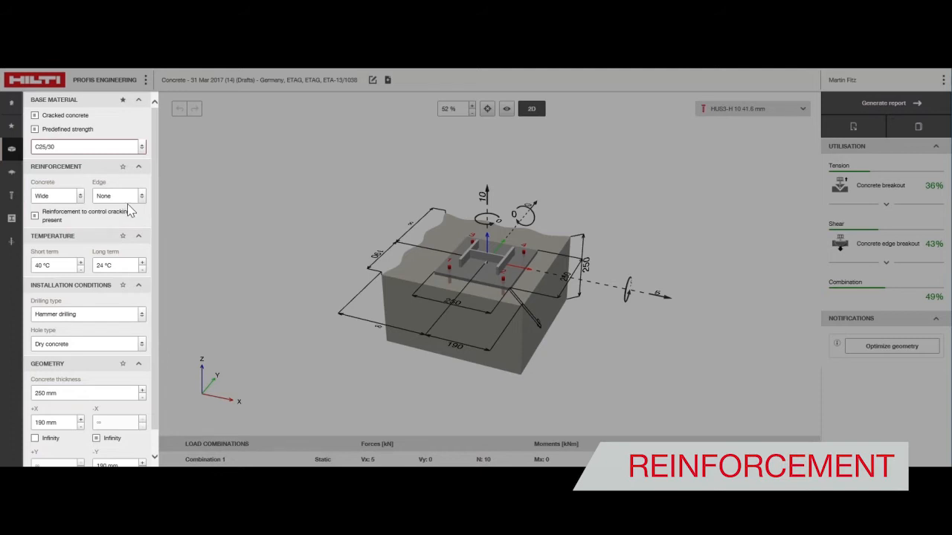
Review the concrete reinforcement options and choose None for the edge reinforcement.
click(74, 197)
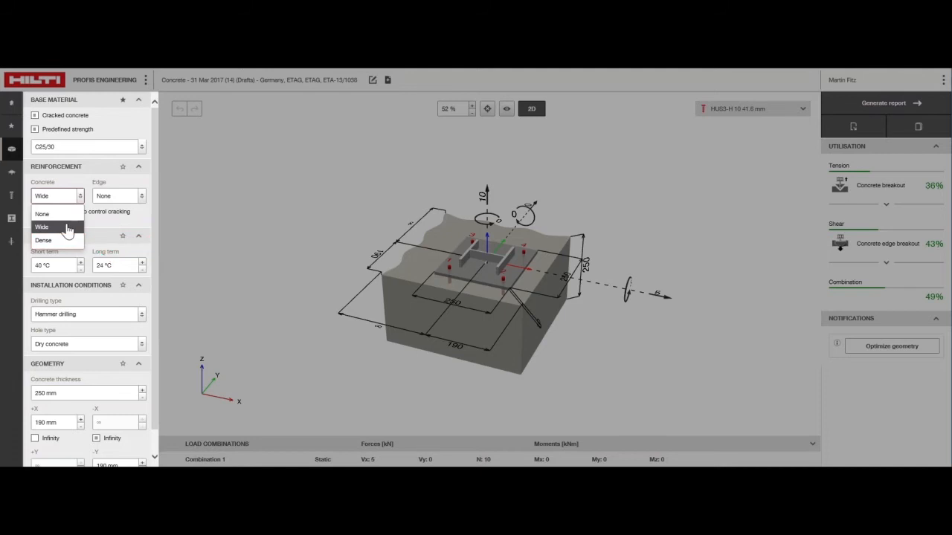
click(129, 197)
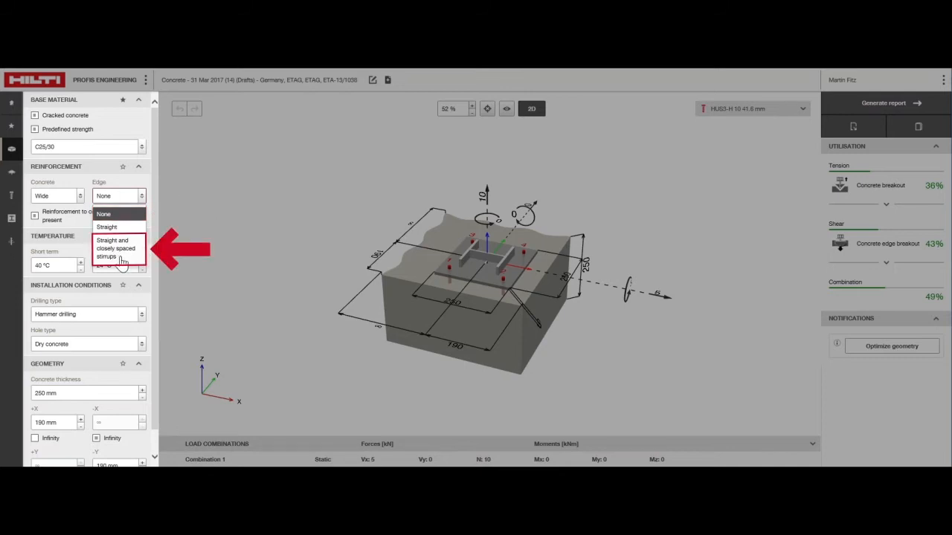
click(115, 217)
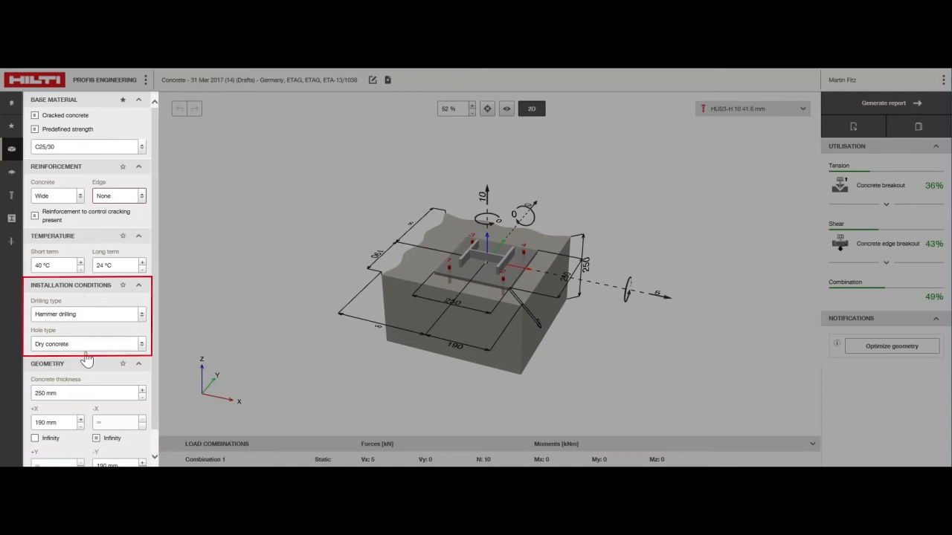
Set the concrete thickness in the base material geometry to 200 mm.
scroll(87, 368, down, 1)
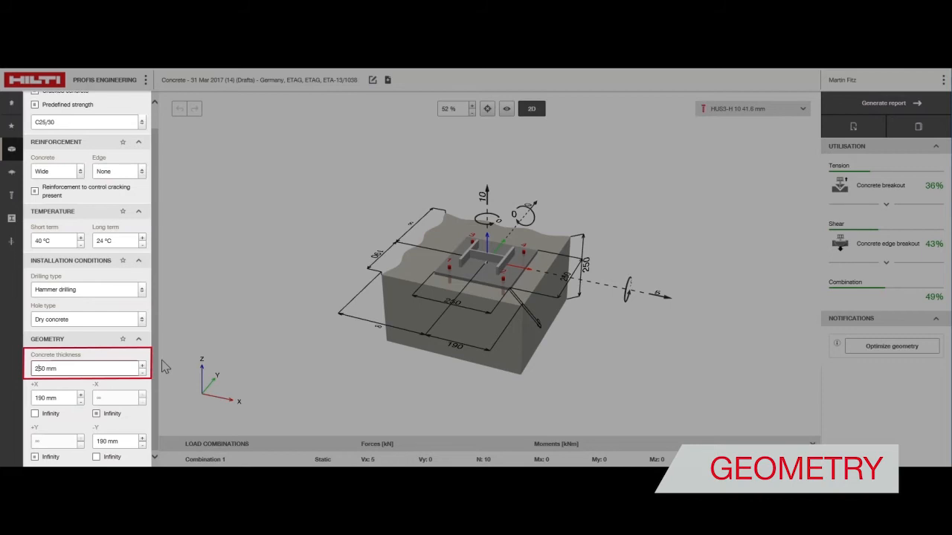
key(BackSpace)
text(0)
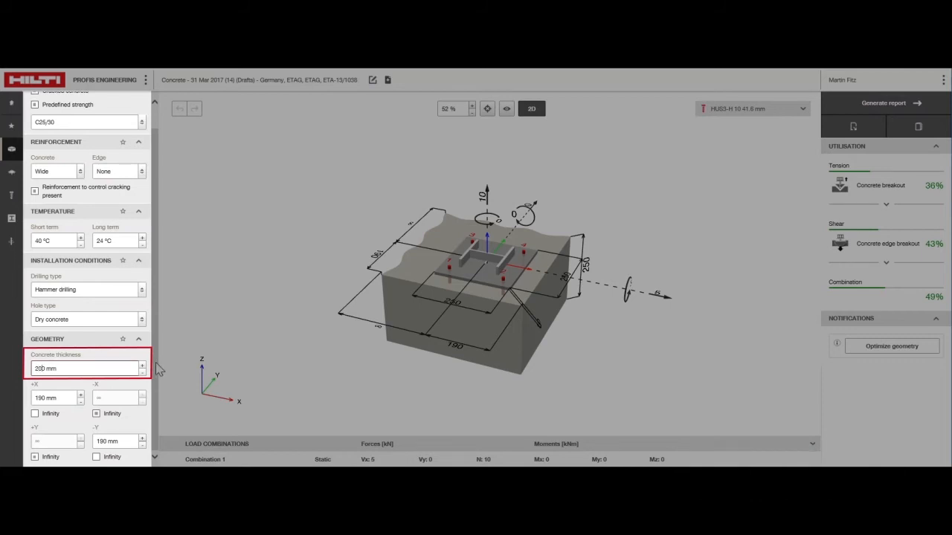
click(69, 383)
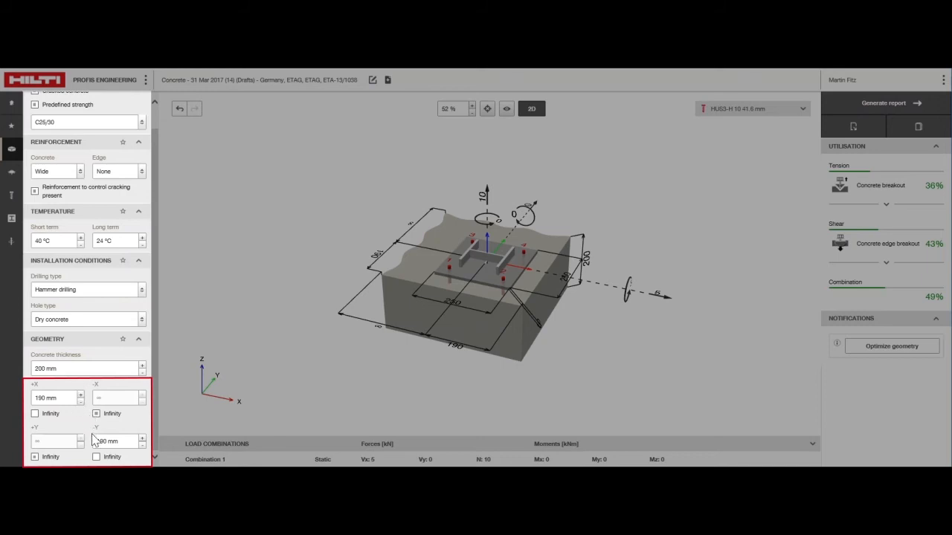
Make the concrete infinite in the -Y direction and set the +X edge distance to 300 mm.
click(97, 458)
drag(69, 398, 36, 401)
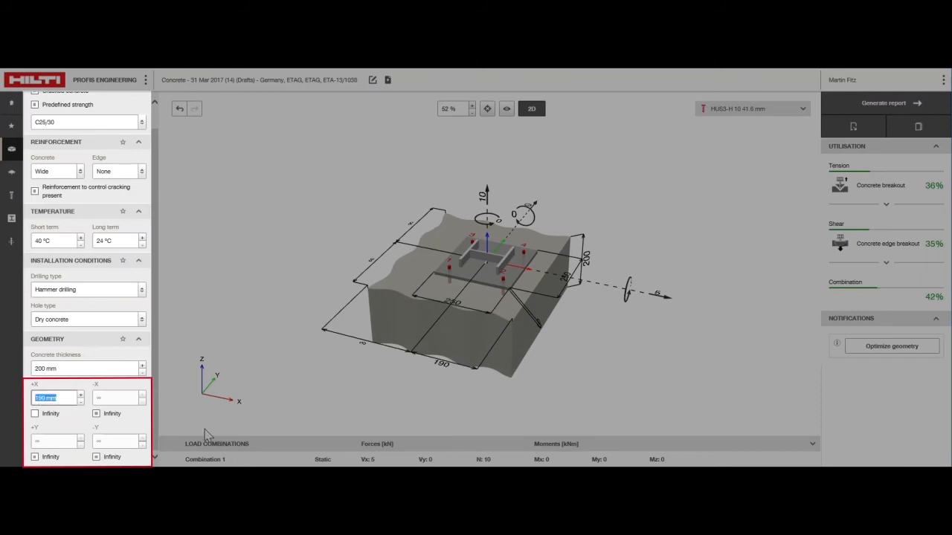
text(300)
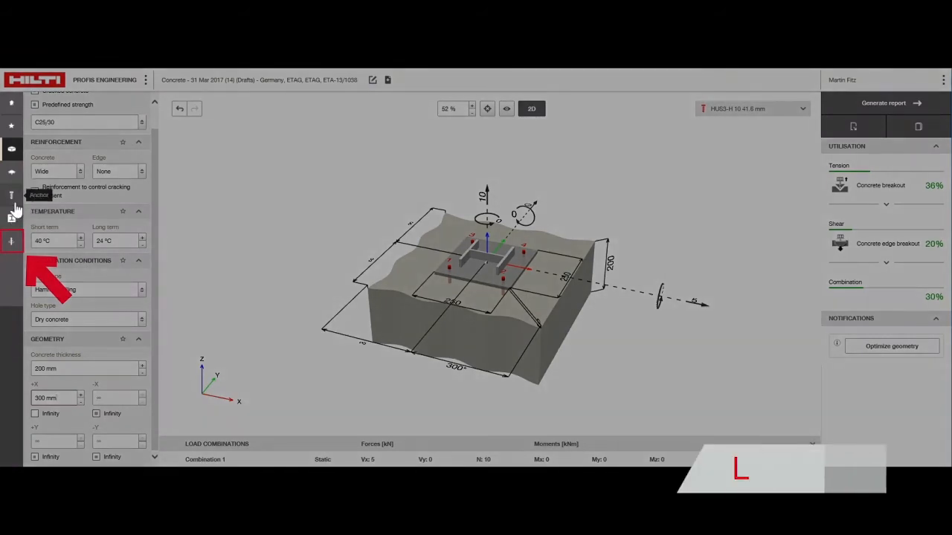
Open the load settings and set the vertical force N on the model to -10 kN.
click(11, 241)
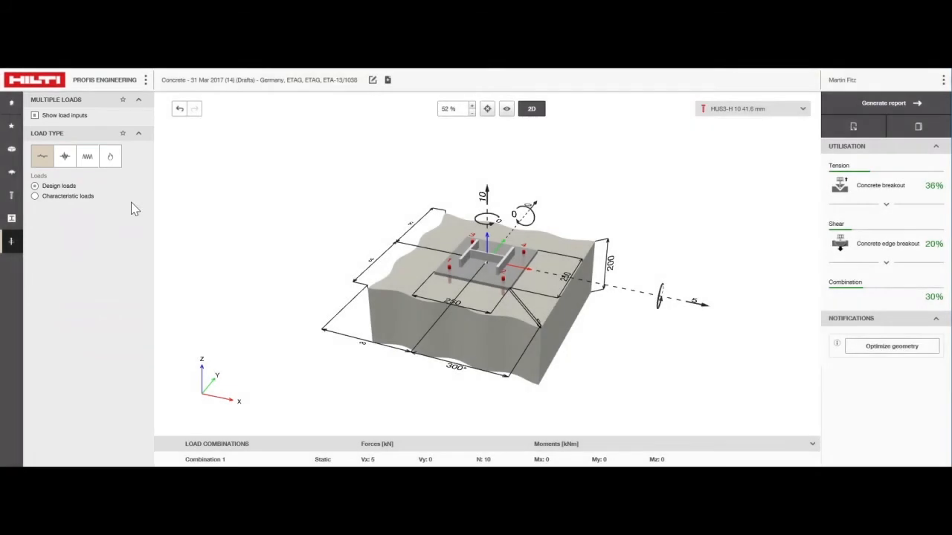
click(485, 197)
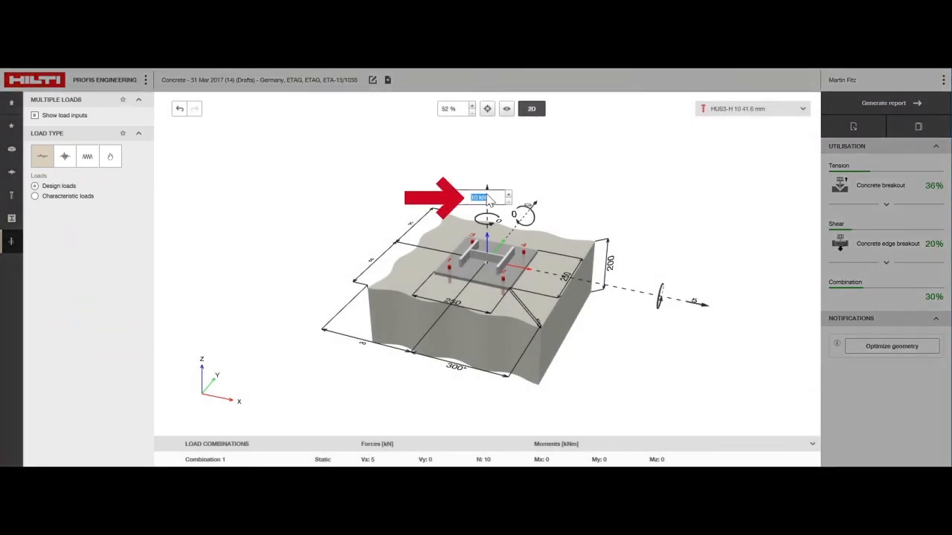
text(-10)
key(Return)
Set the shear force Vx to 15 kN and the bending moment My to 10 kNm on the model.
click(718, 297)
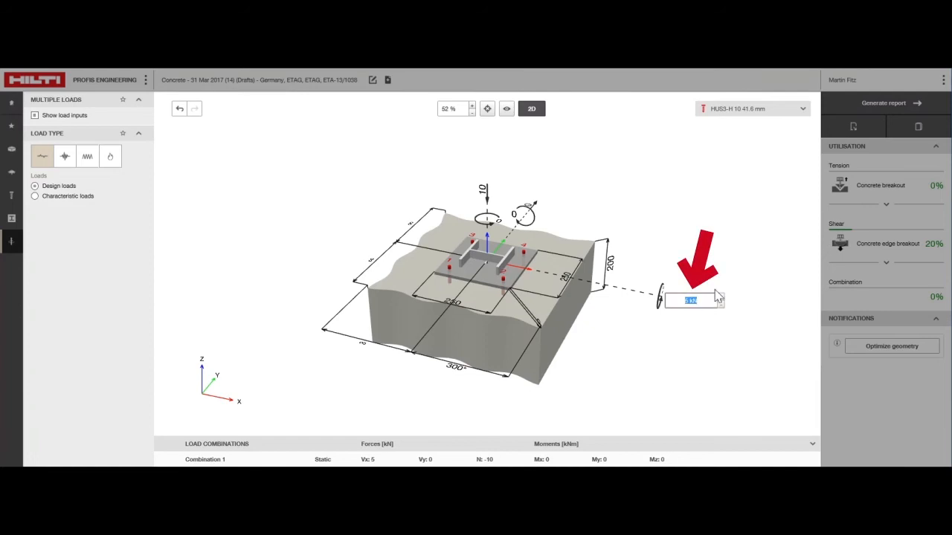
click(512, 216)
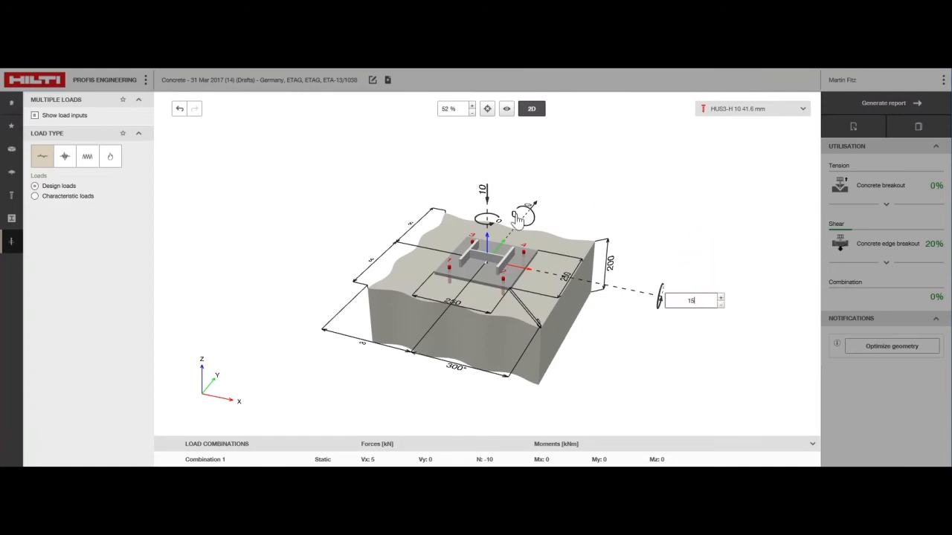
text(1)
key(Return)
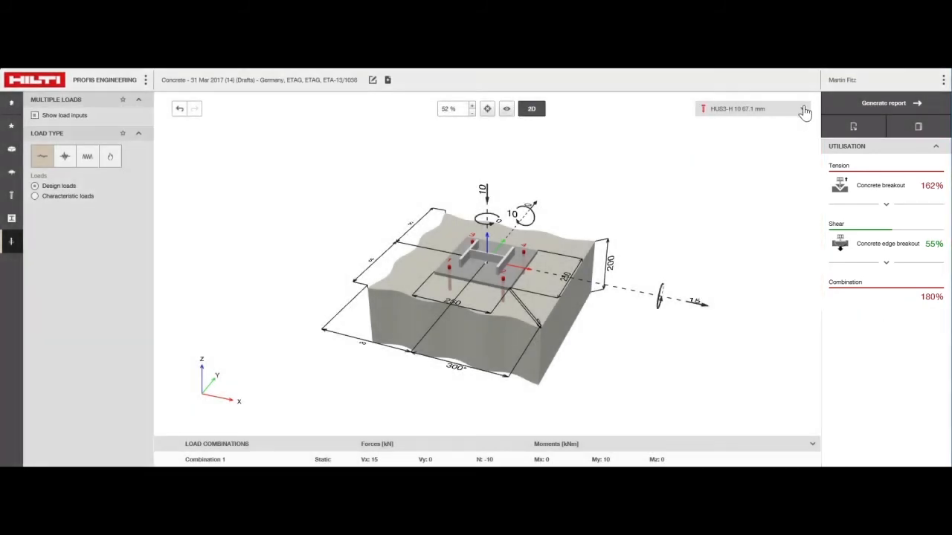
Calculate all anchors, exclude the failing ones and select the HIT-HY 200-R + HIT-Z anchor in size M12.
click(804, 109)
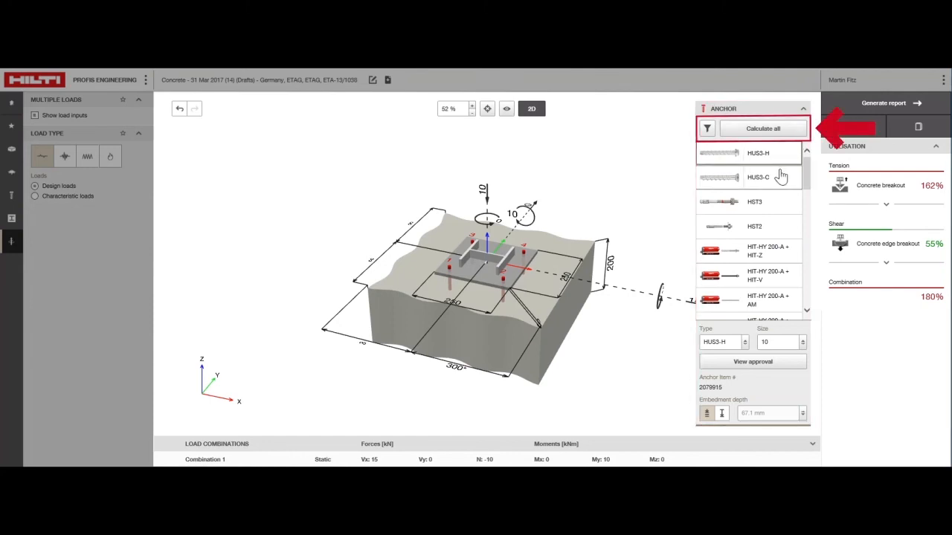
click(786, 137)
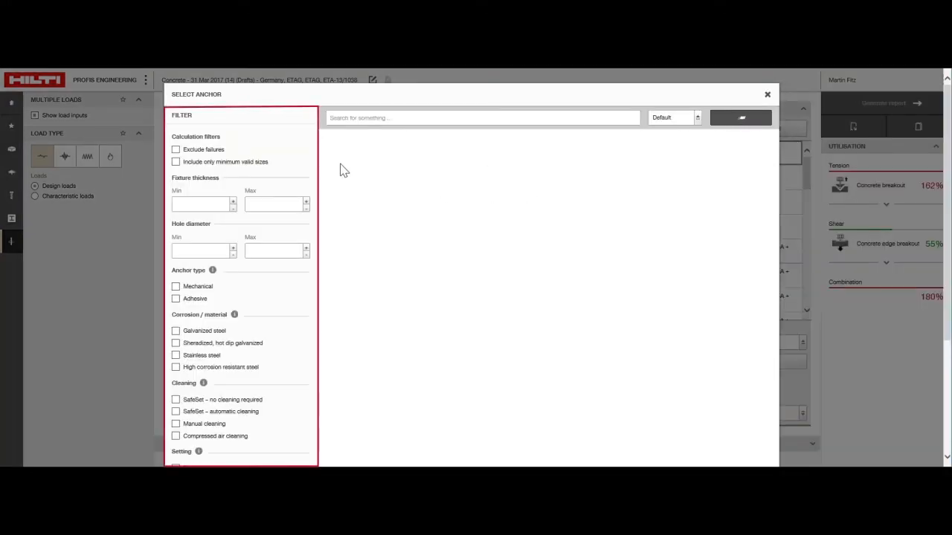
click(176, 149)
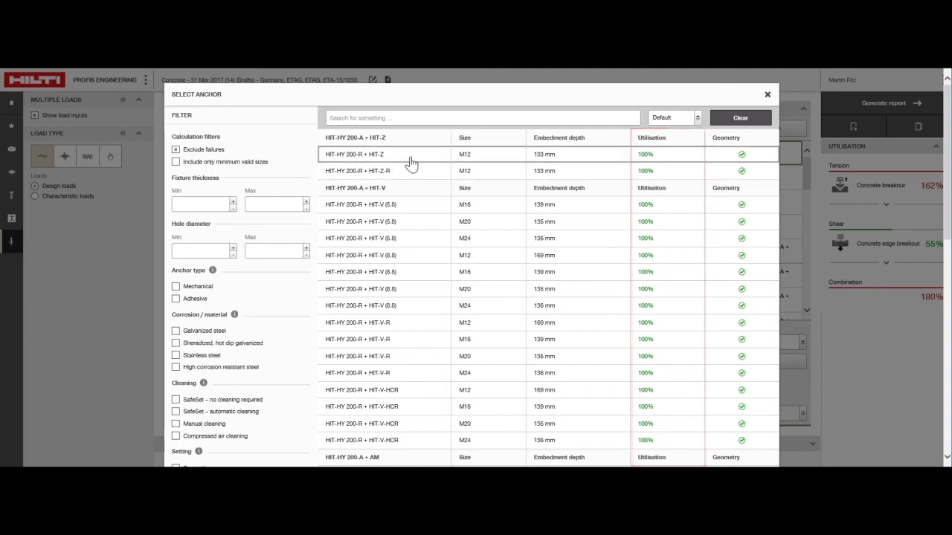
click(509, 160)
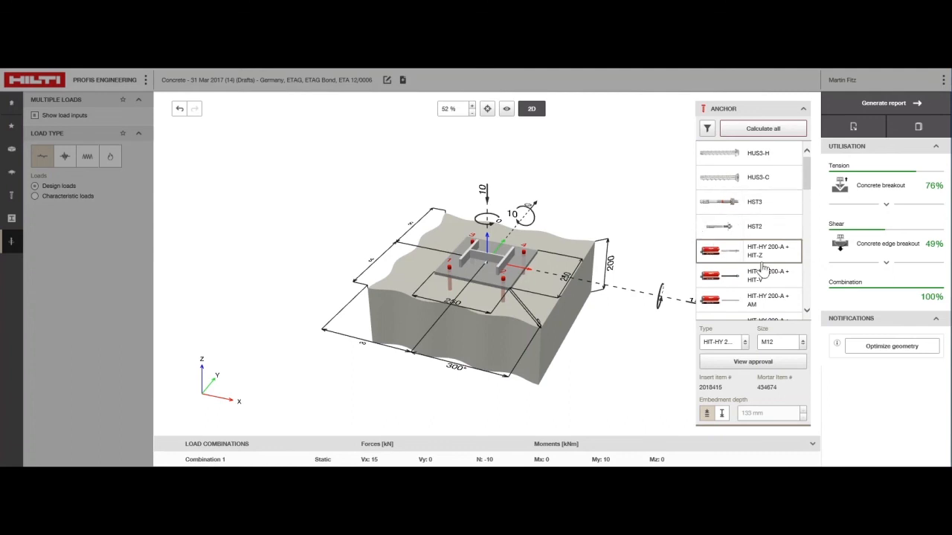
Switch the anchor's embedment depth from optimised to user-defined and set it to 140 mm.
click(721, 412)
triple_click(771, 415)
text(140)
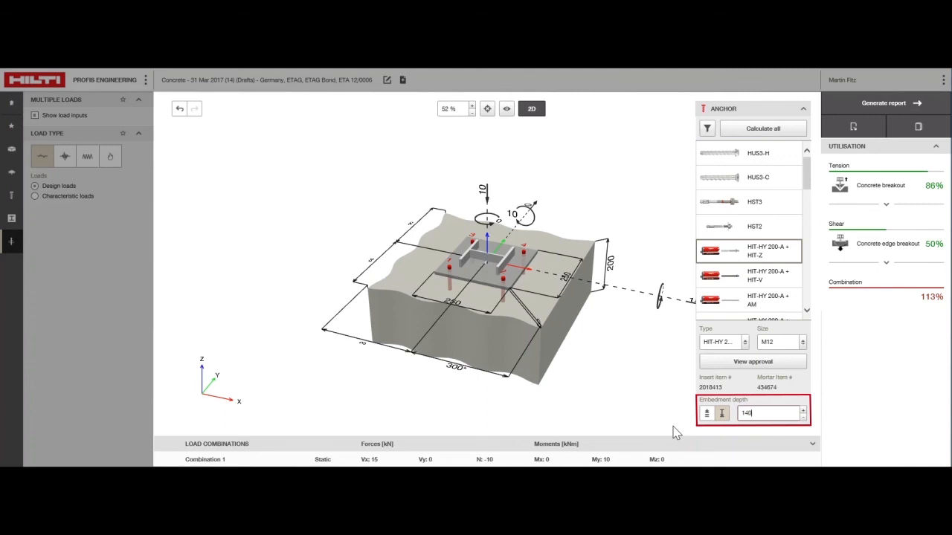
key(Return)
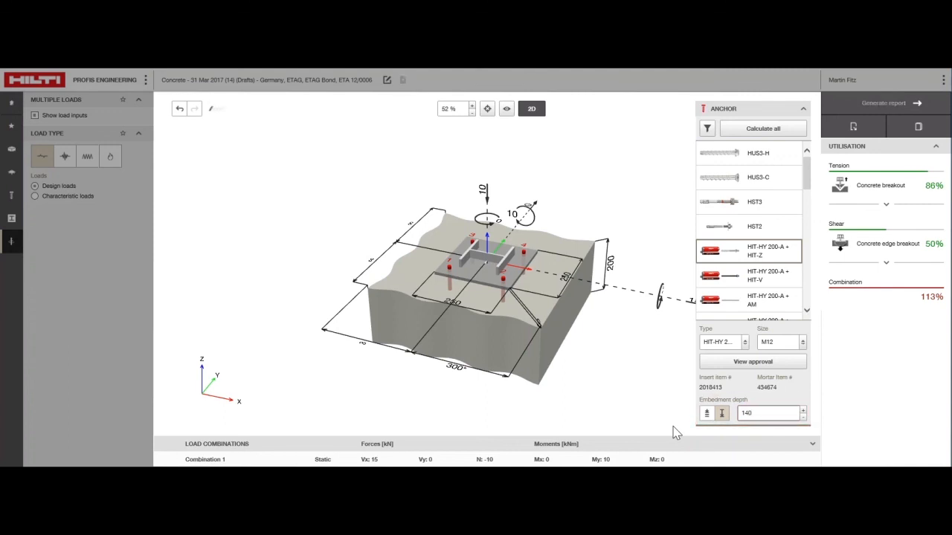